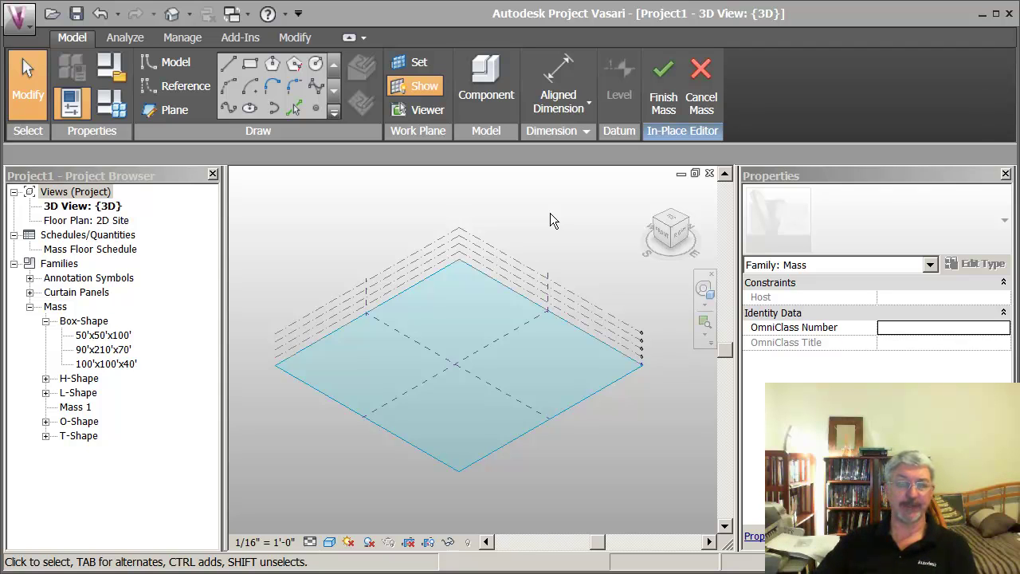
- Start a CAD import and pick the SketchUp file Group1.skp
left_click(31, 29)
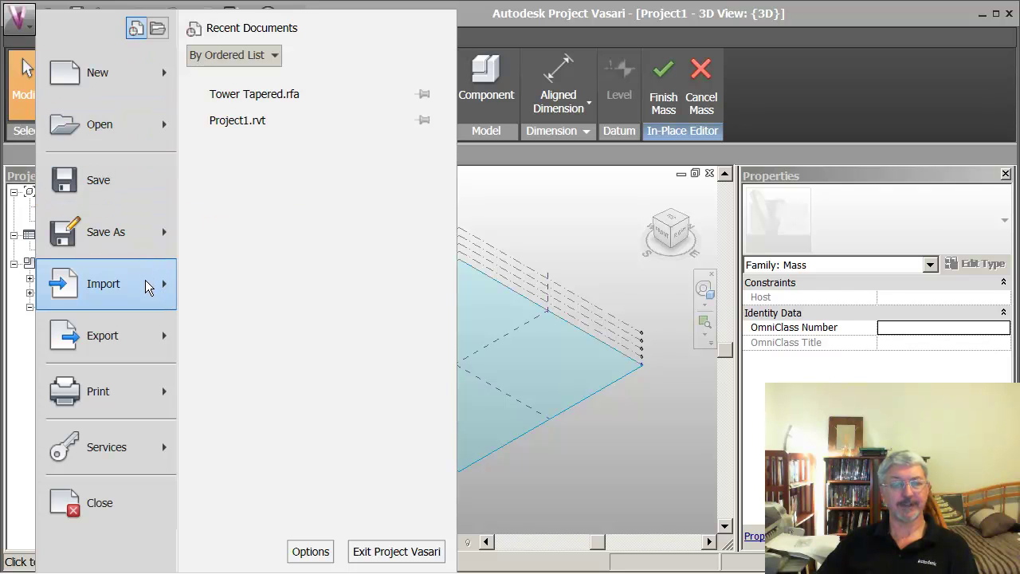
mouse_move(147, 287)
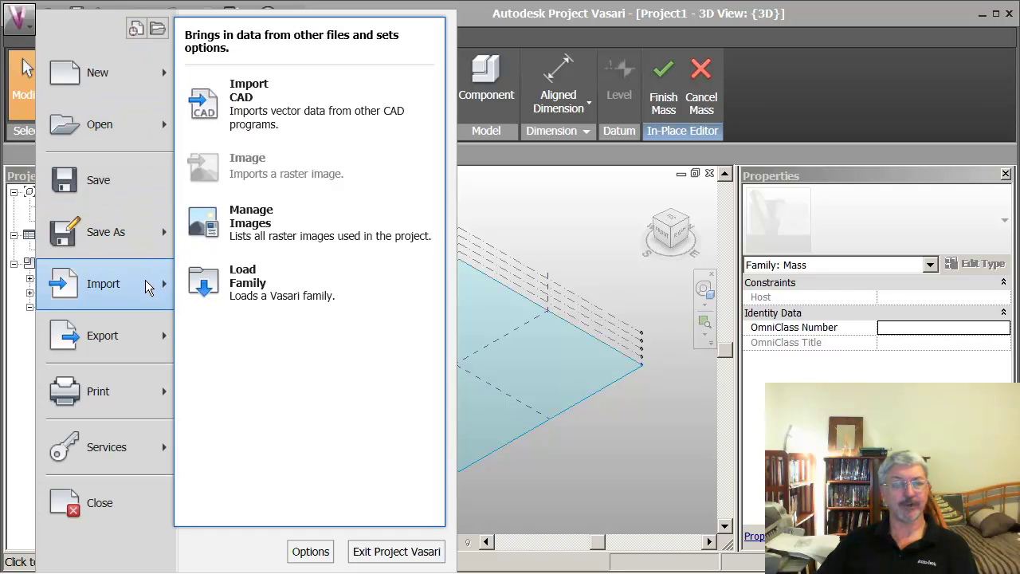
left_click(259, 119)
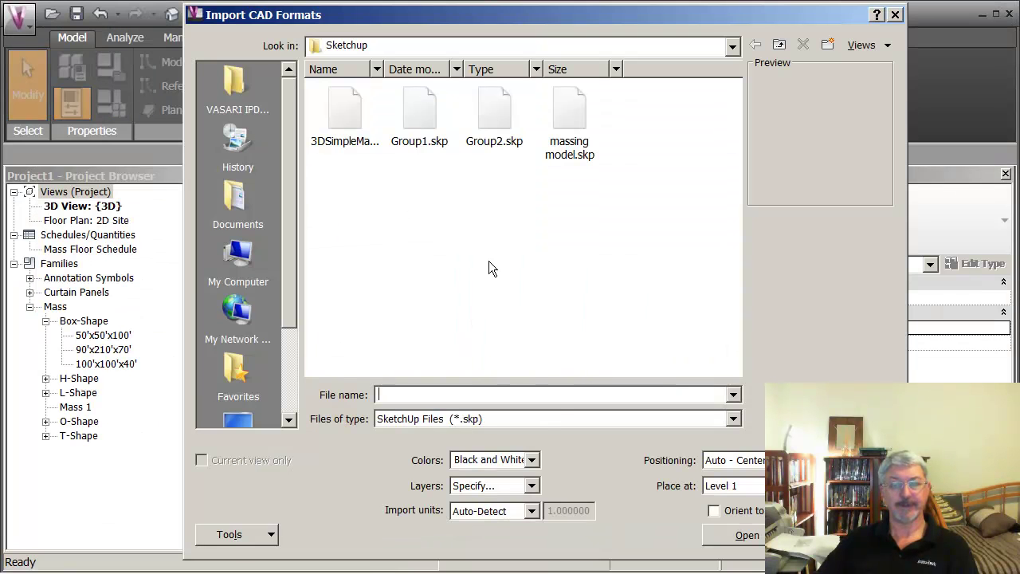
left_click(522, 419)
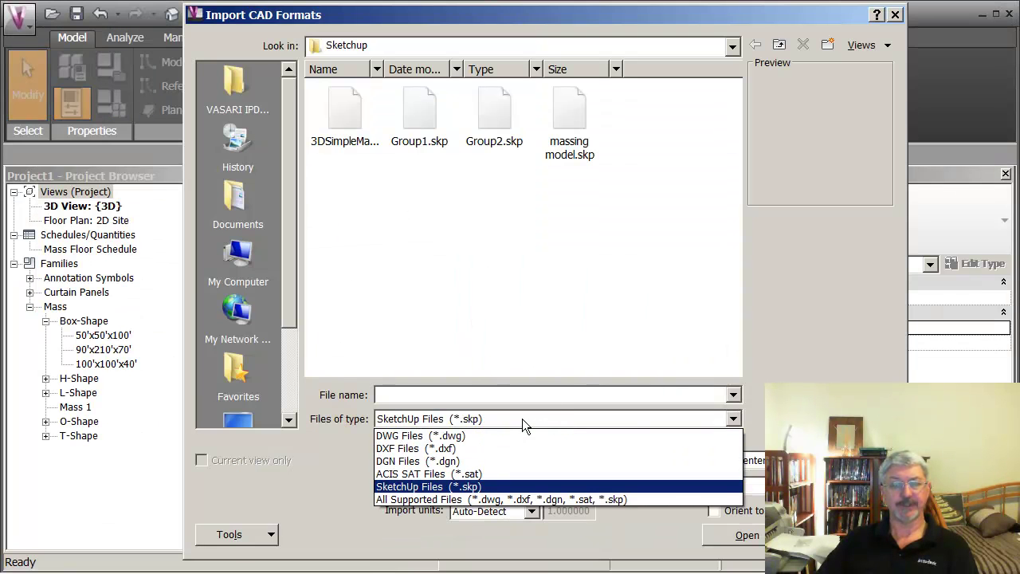
left_click(522, 418)
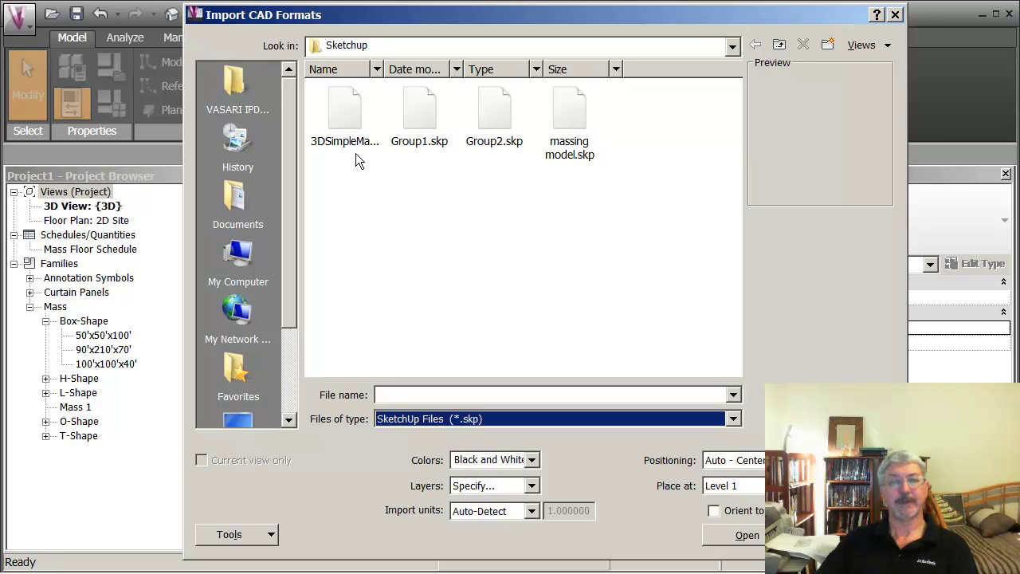
left_click(420, 126)
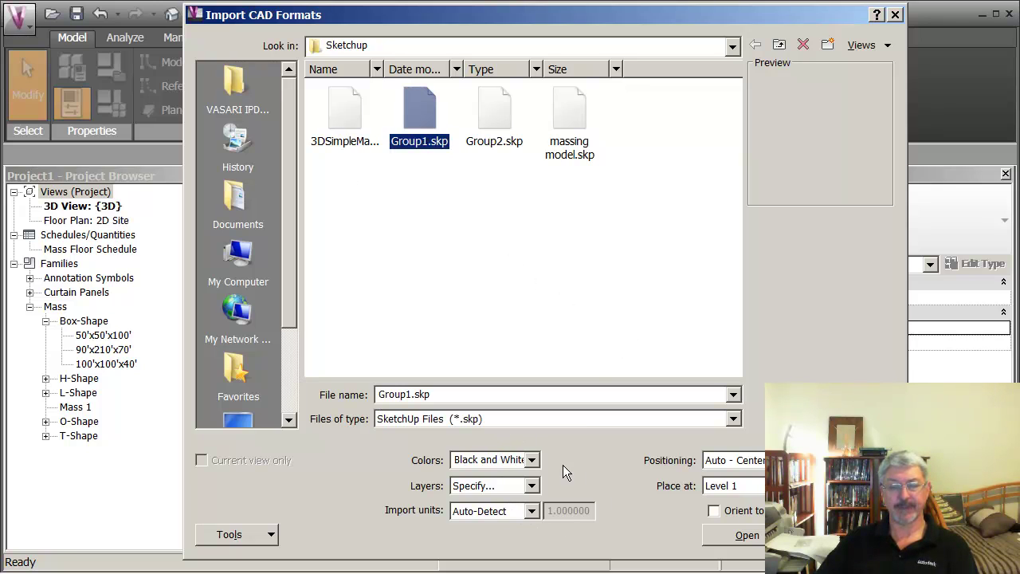
- Import it in Black and White with Specify layers chosen
left_click(530, 459)
left_click(537, 459)
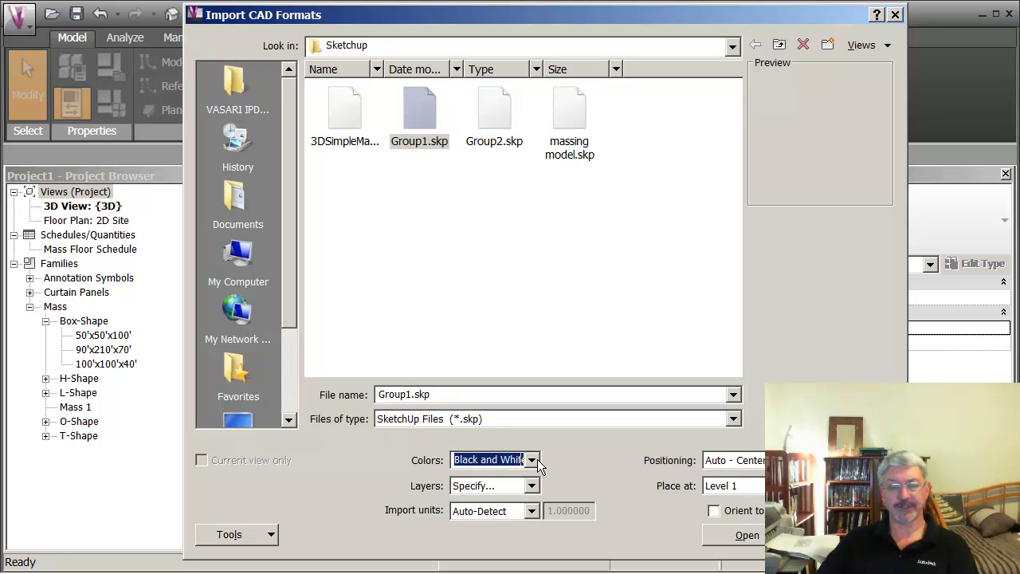
left_click(537, 485)
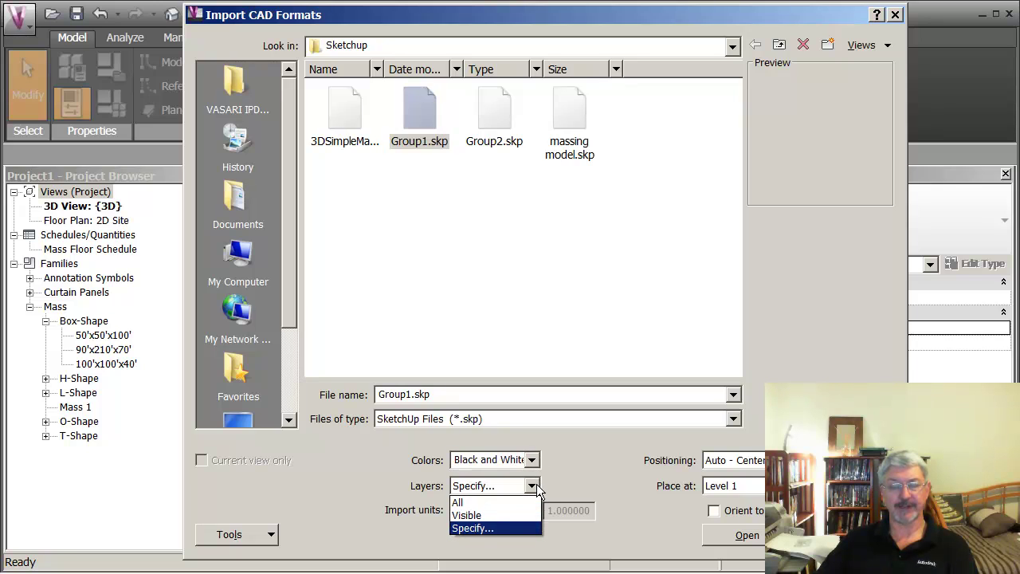
left_click(537, 485)
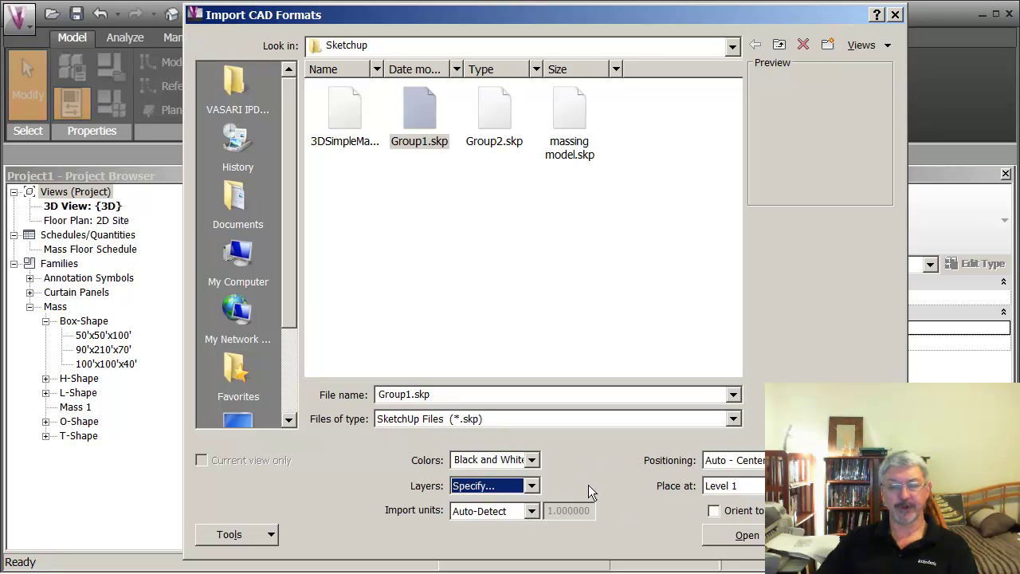
left_click(741, 534)
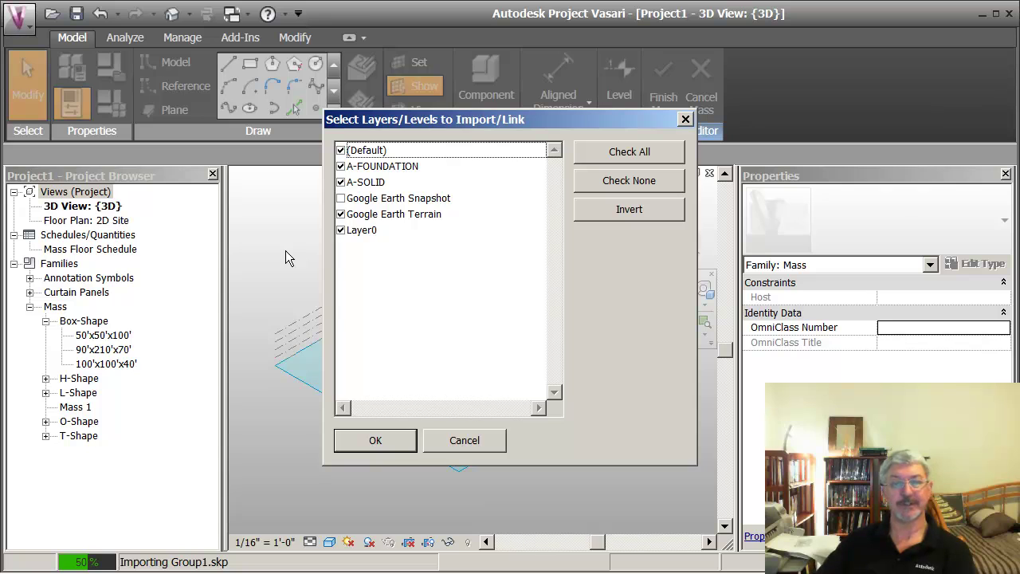
- Accept every layer except Google Earth Snapshot, dismiss the ACIS warning, and zoom out to the site
left_click(378, 440)
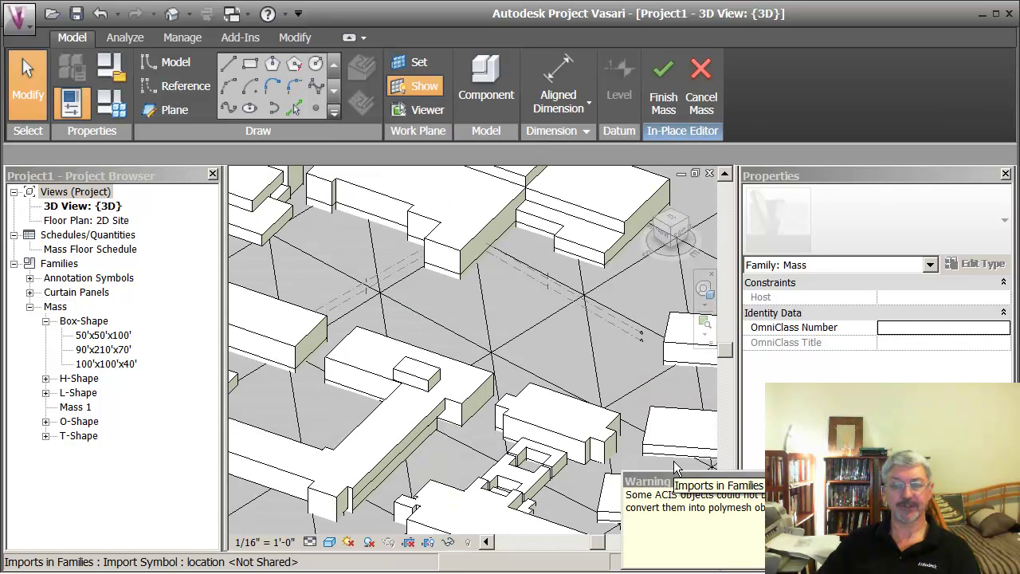
left_click(709, 482)
left_click_drag(709, 482, 633, 345)
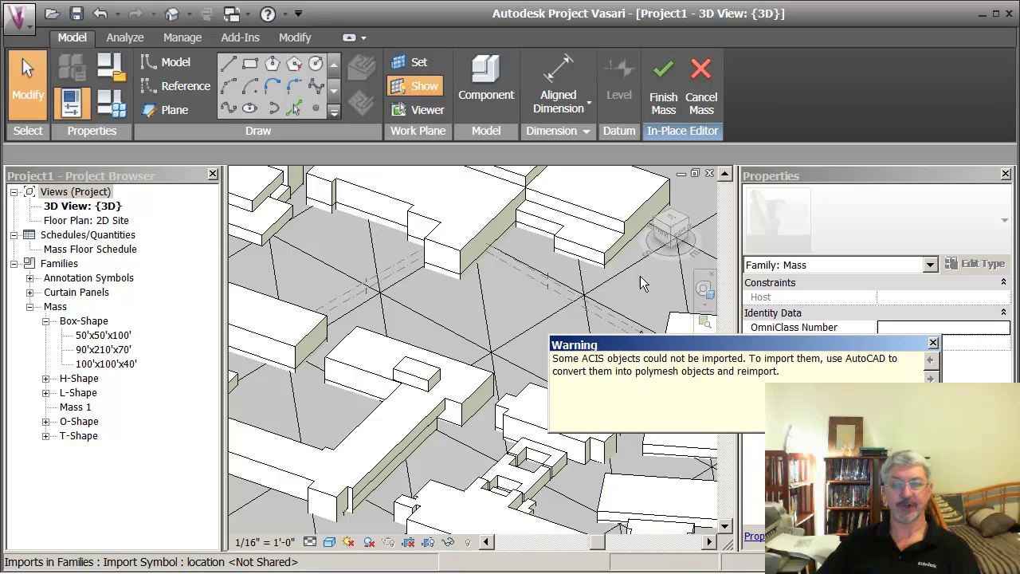
left_click(933, 344)
scroll(556, 307, "down", 3)
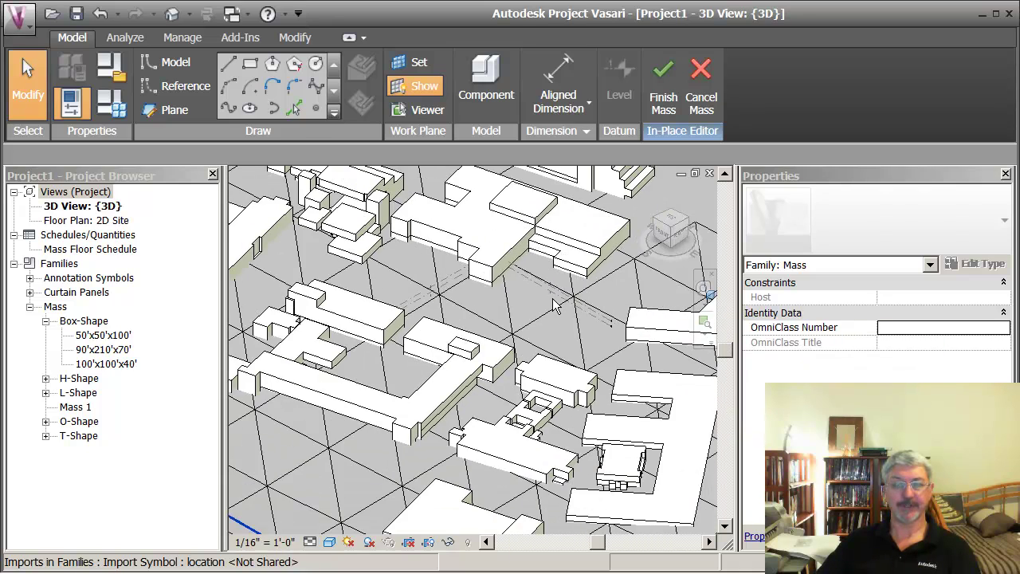
scroll(555, 307, "down", 6)
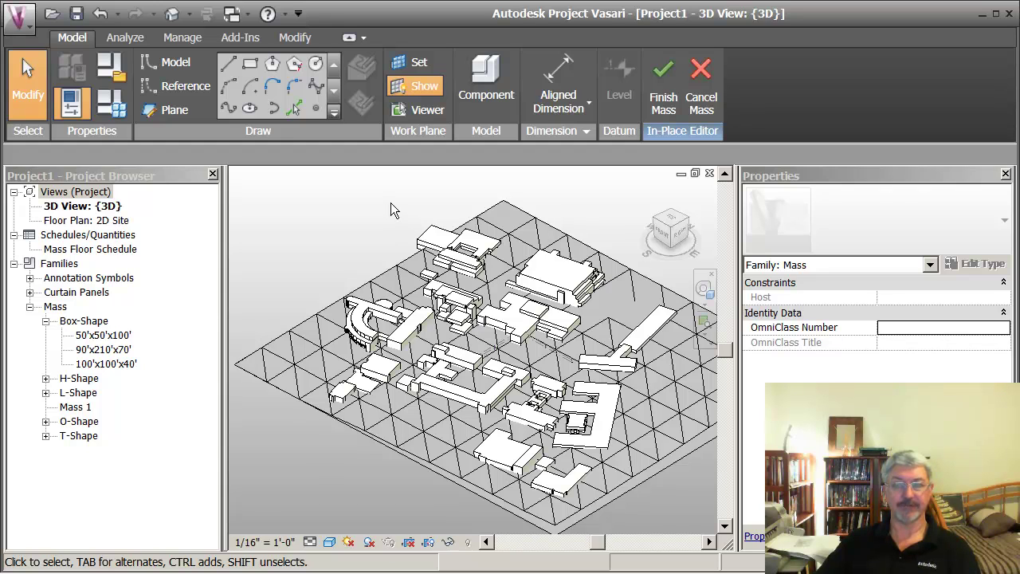
- Finish the in-place city mass, clear the solid-and-mesh warning, and reframe the site
left_click(660, 92)
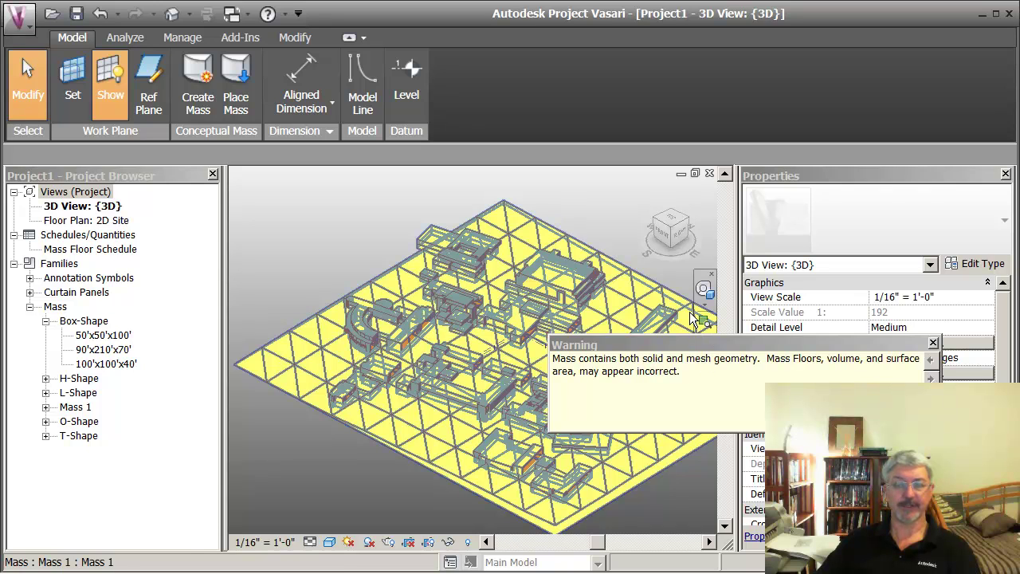
left_click(667, 278)
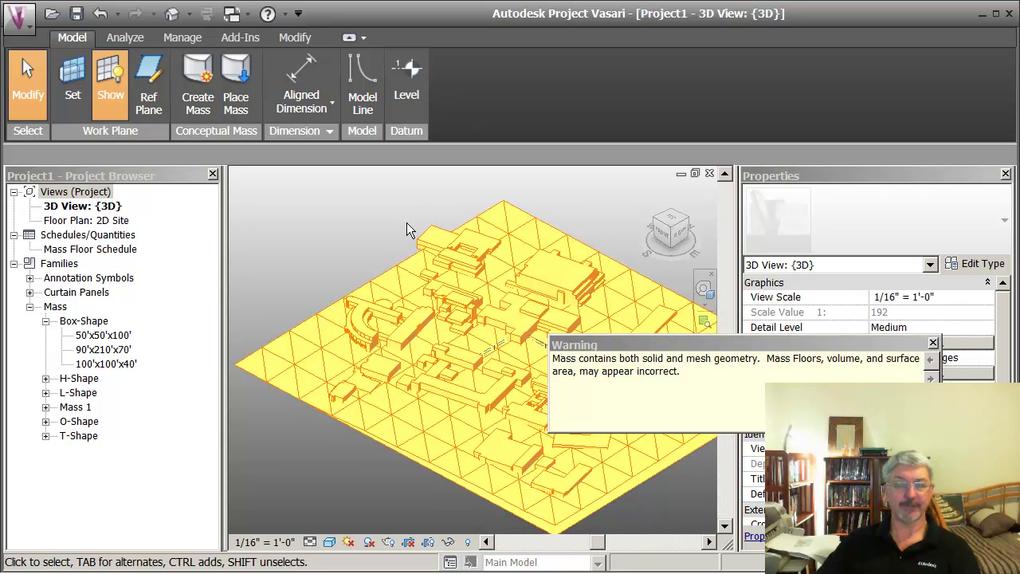
left_click(383, 225)
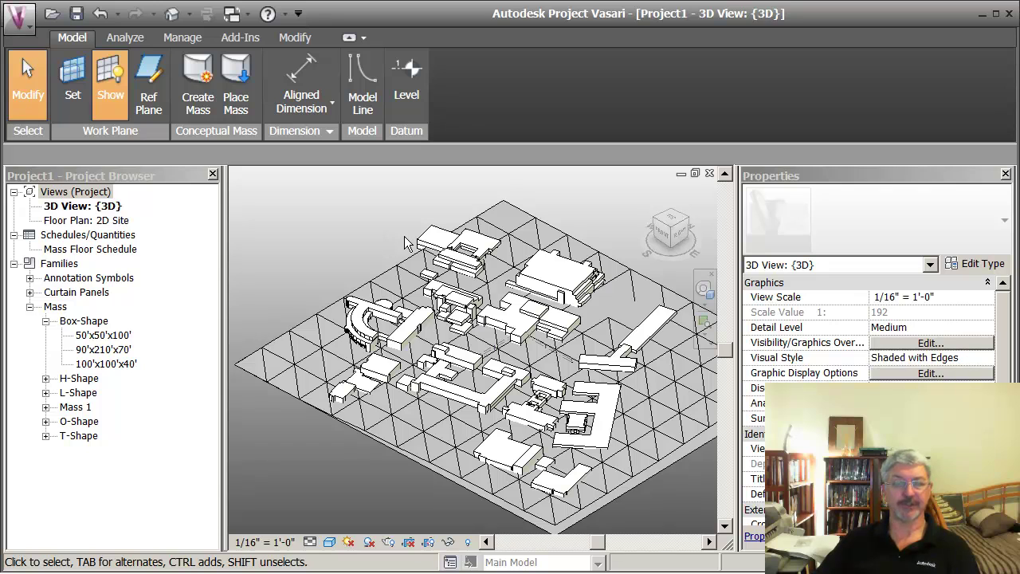
scroll(363, 239, "down", 1)
middle_click_drag(361, 240, 333, 247)
scroll(333, 247, "down", 2)
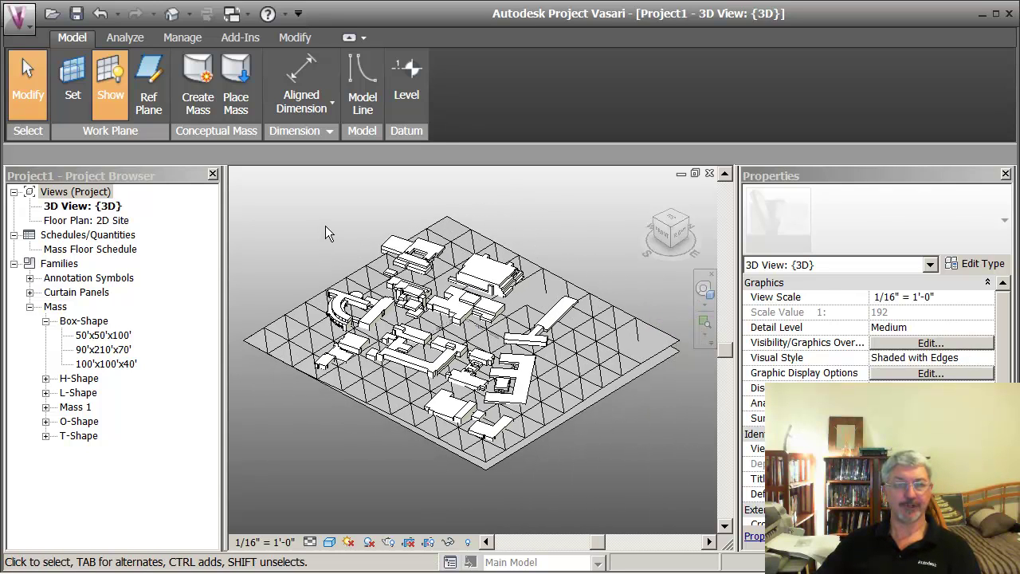
- Sign in to Autodesk web services, entering the account user ID and password
left_click(22, 29)
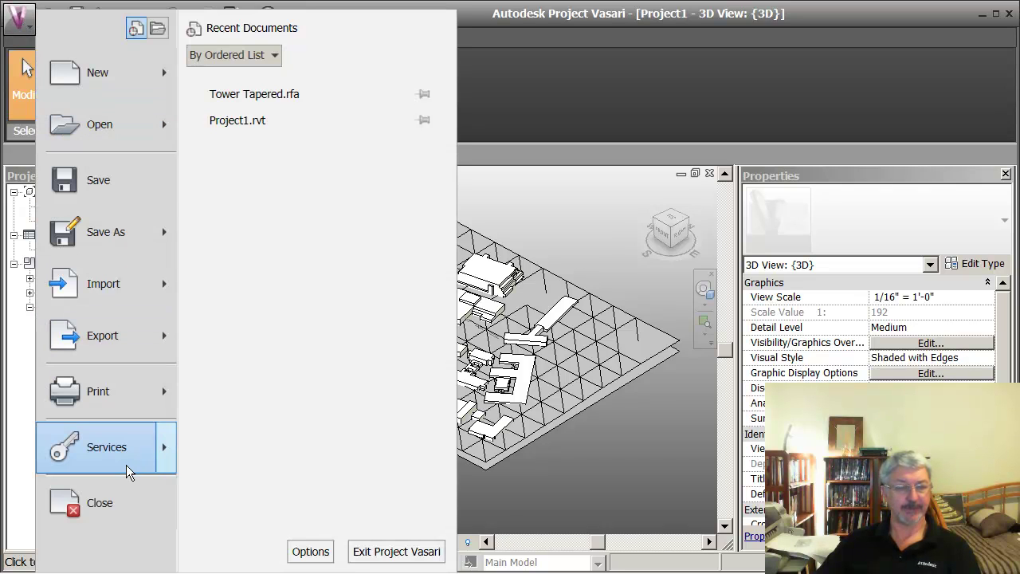
mouse_move(164, 448)
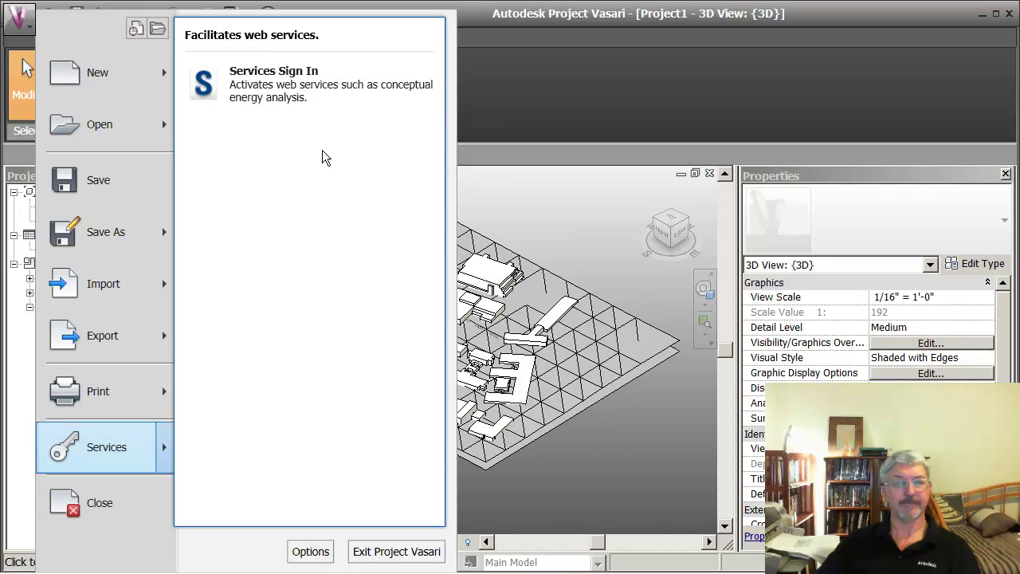
left_click(275, 92)
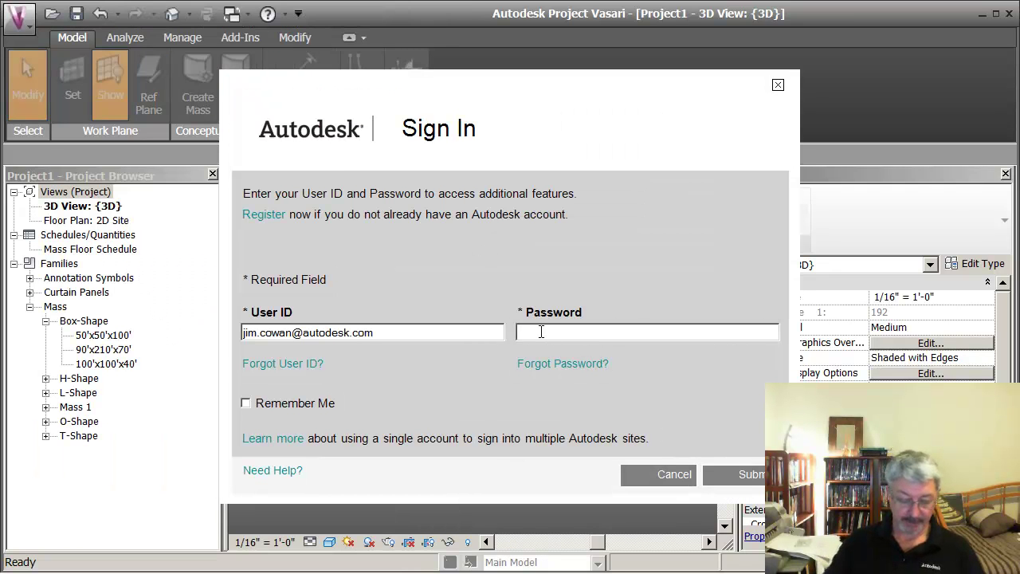
type("*******")
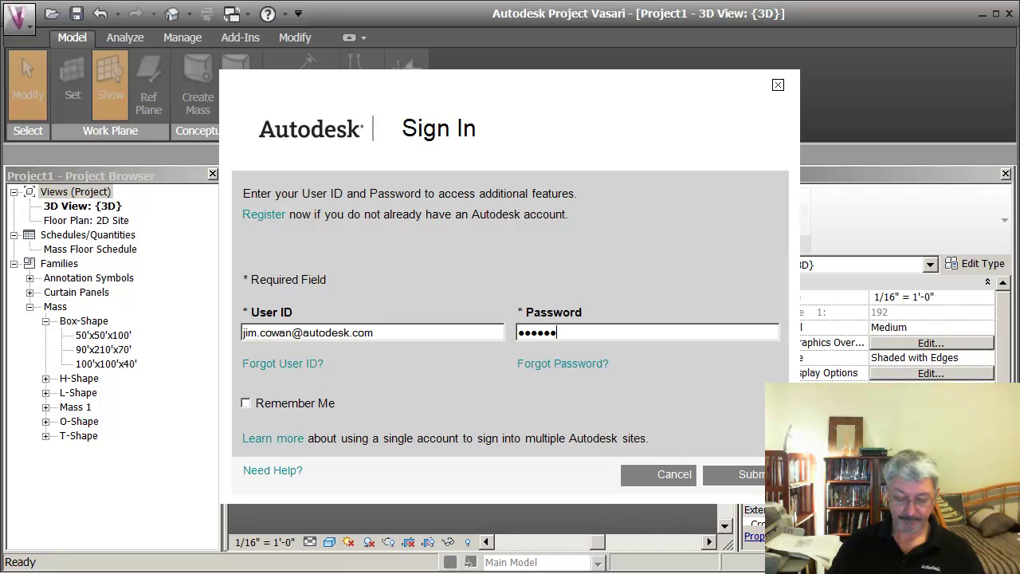
type("**")
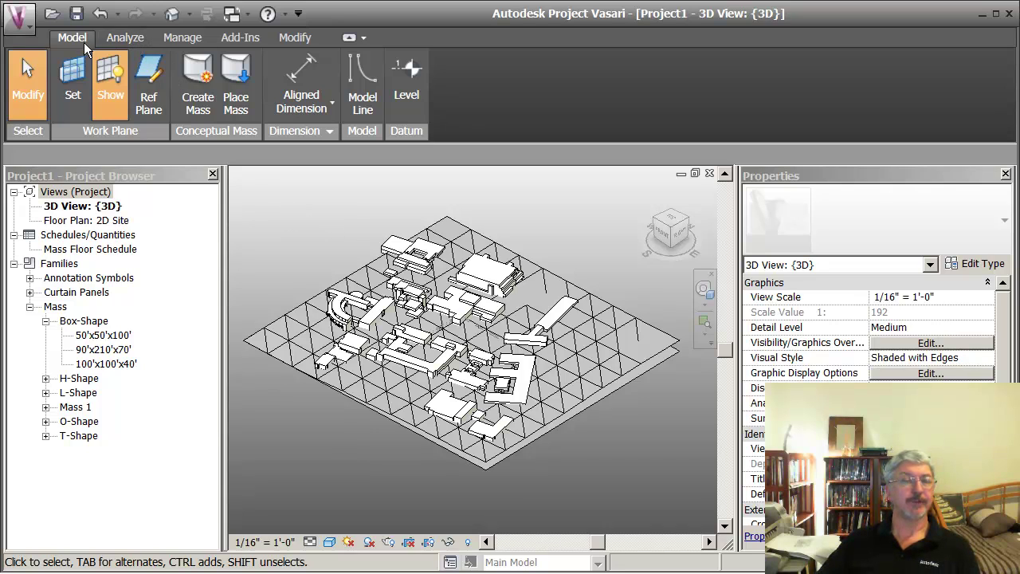
- Search for San Luis Obispo as the project address in the Location settings
left_click(126, 38)
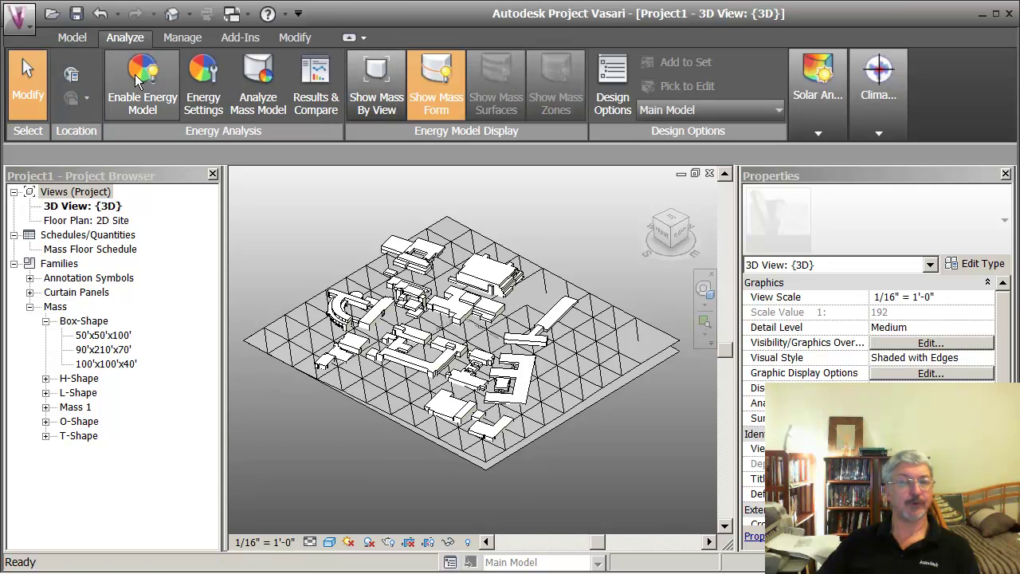
left_click(73, 73)
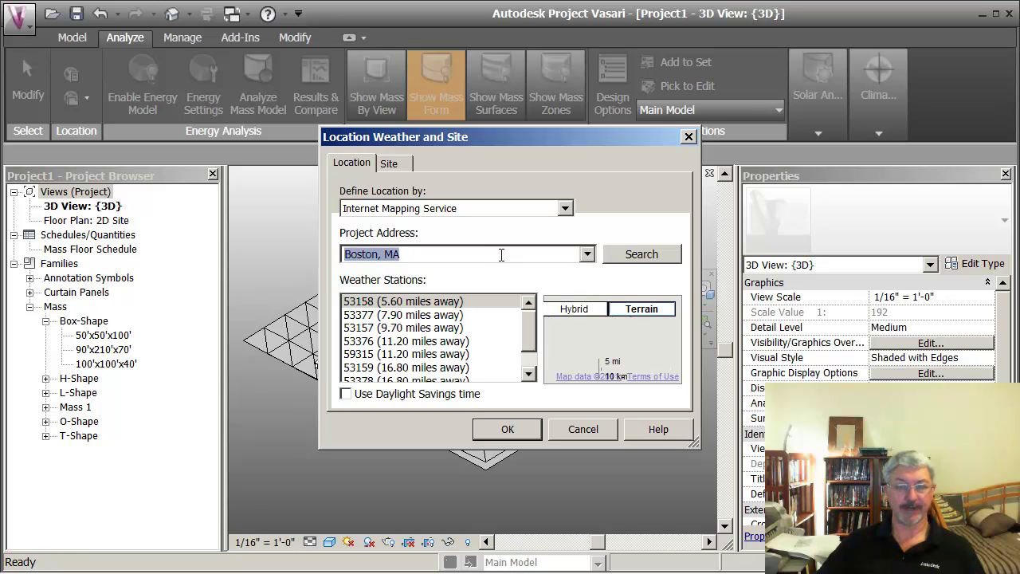
type("San Luis ")
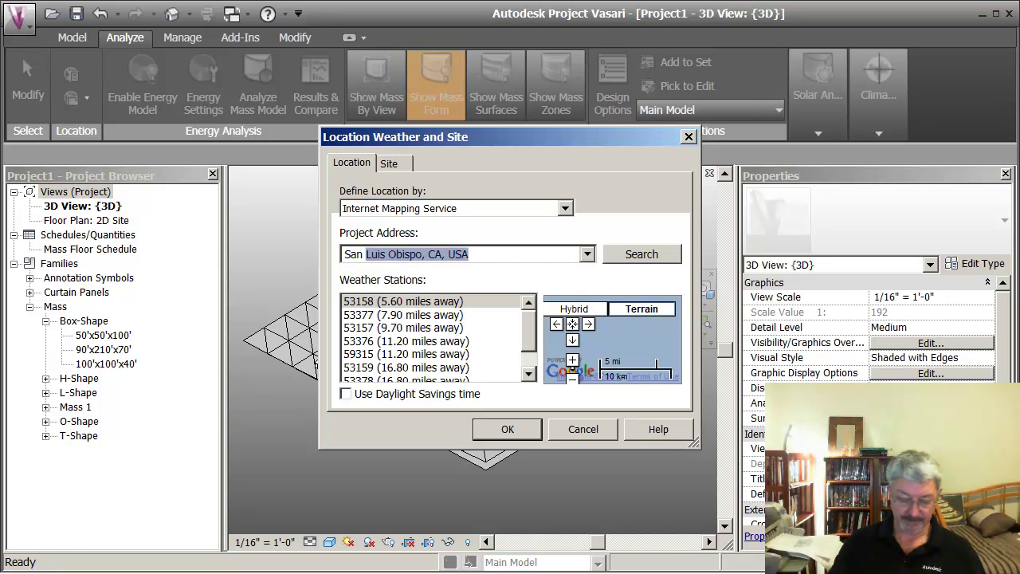
type("Obispo")
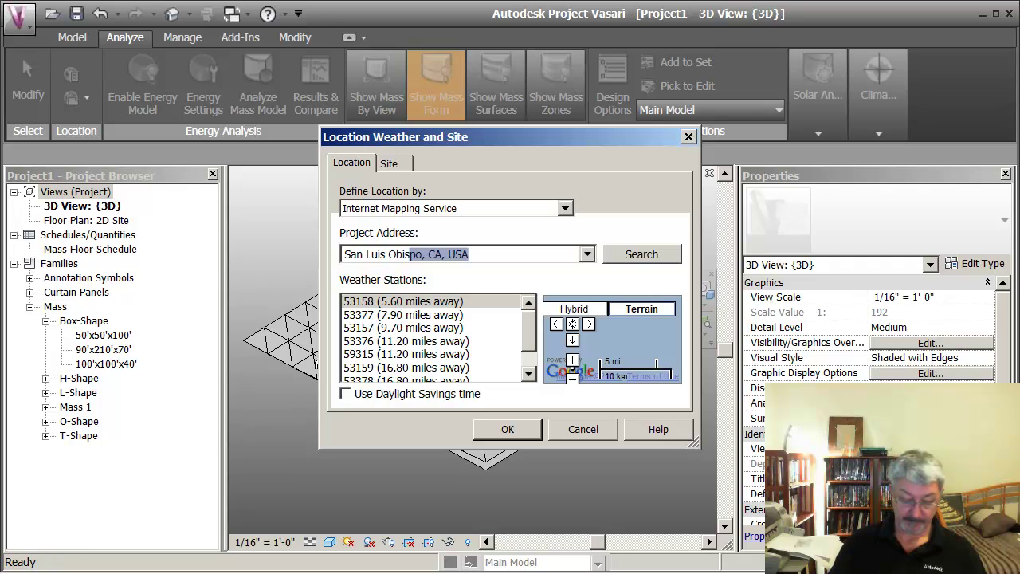
left_click(632, 252)
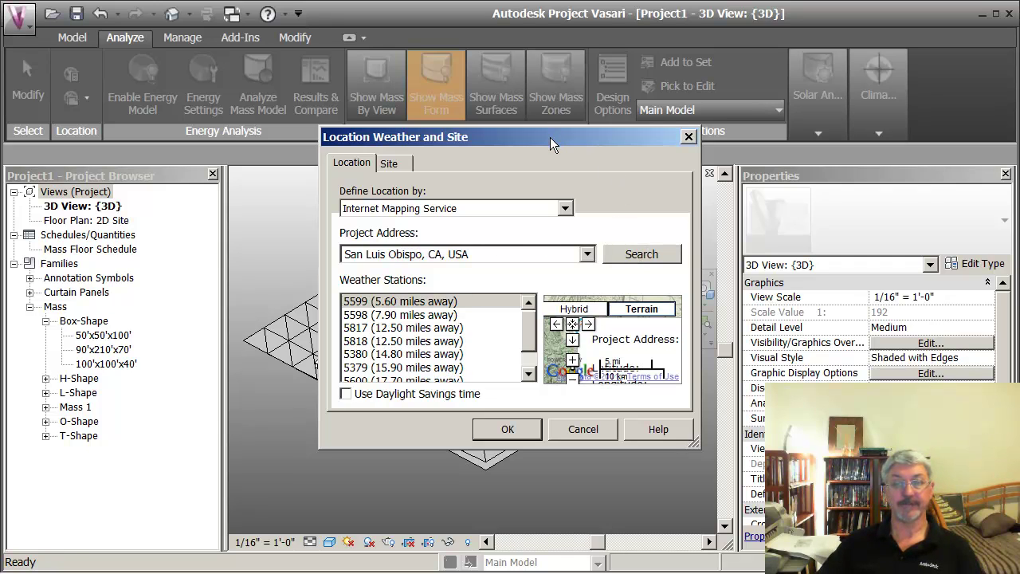
- Move and enlarge the Location Weather and Site dialog to inspect the weather-station map
left_click_drag(550, 137, 390, 55)
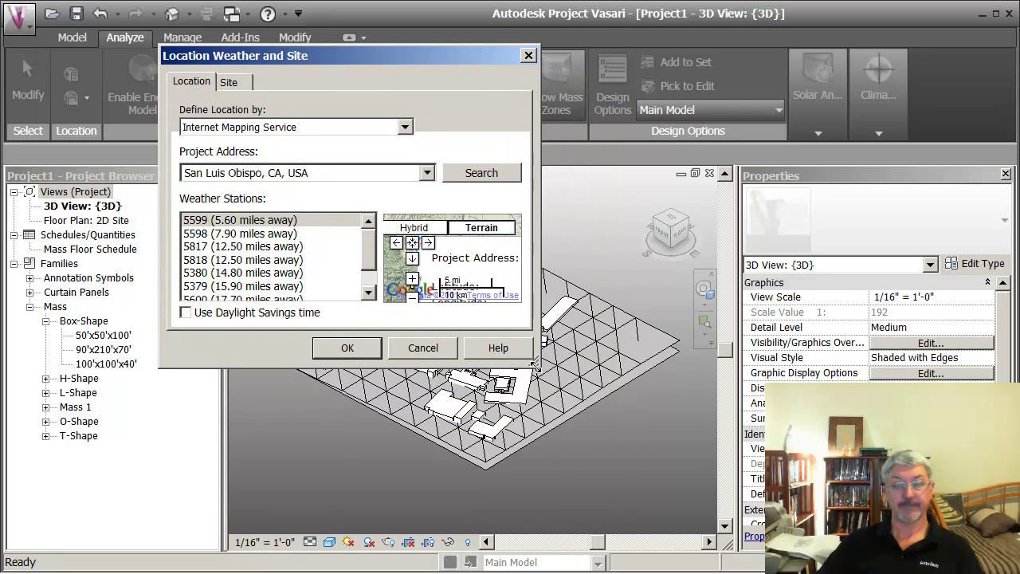
left_click_drag(535, 364, 909, 530)
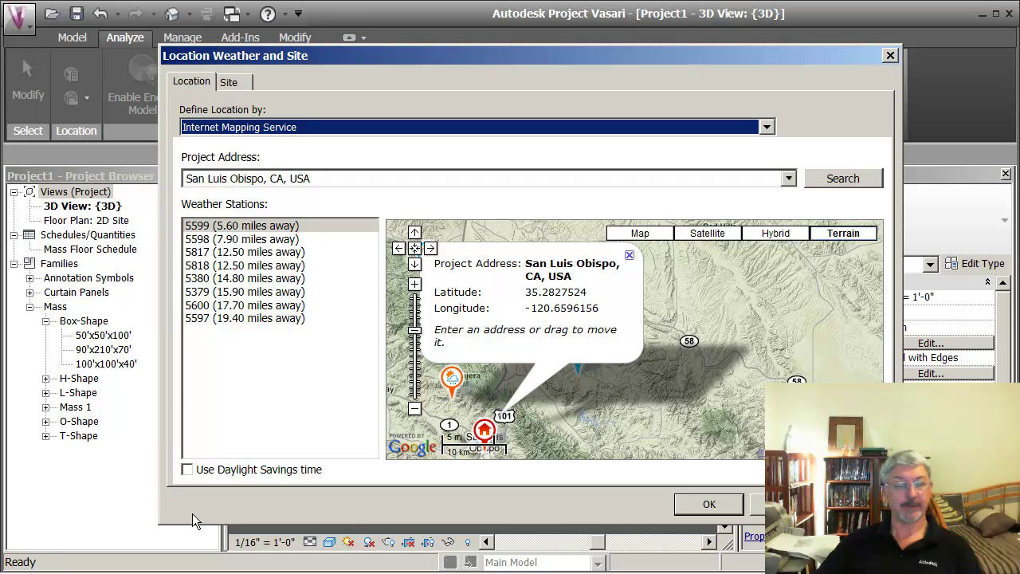
left_click_drag(158, 521, 72, 532)
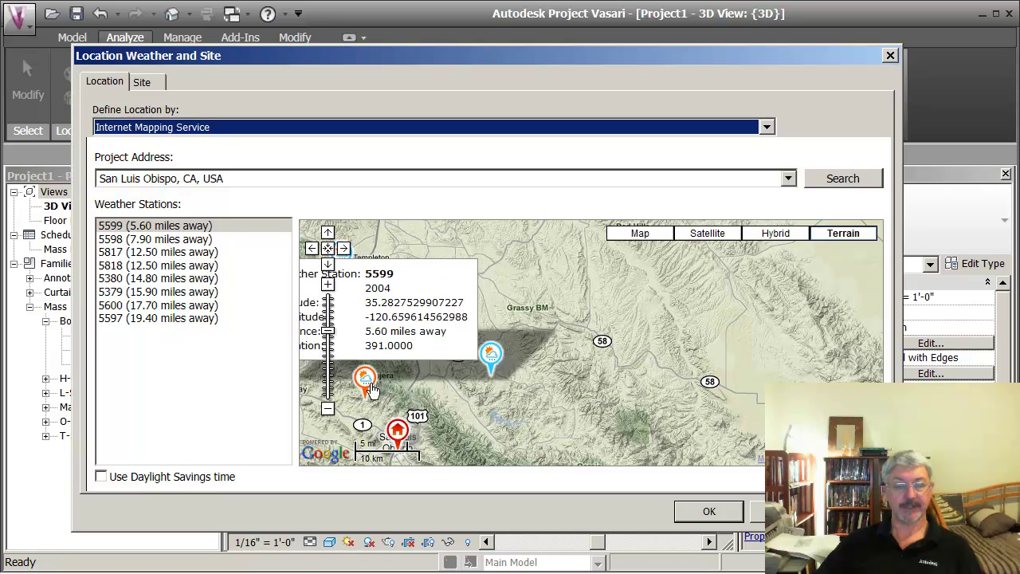
mouse_move(366, 384)
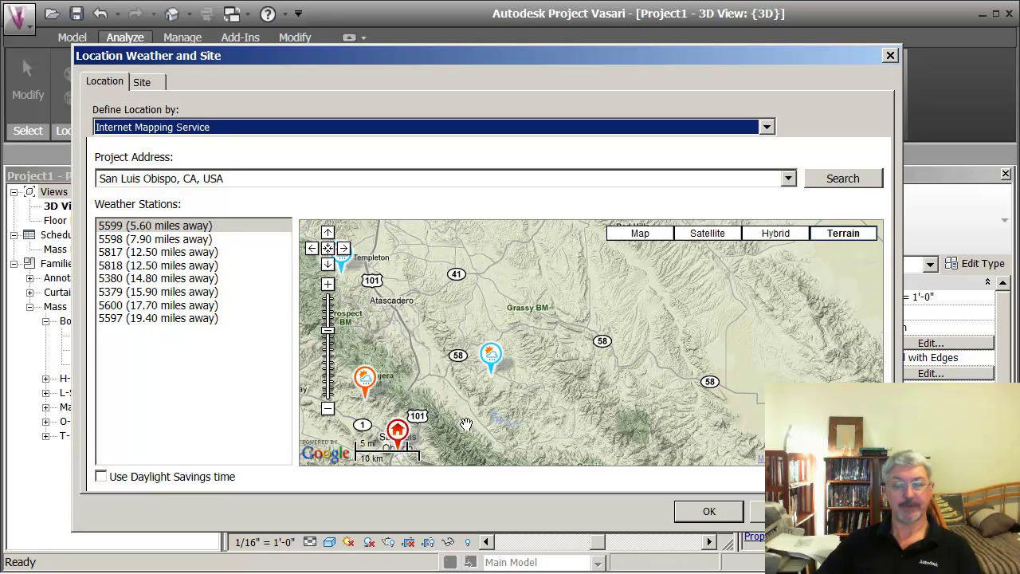
- Confirm the San Luis Obispo location and start a Solar Radiation analysis
left_click(714, 509)
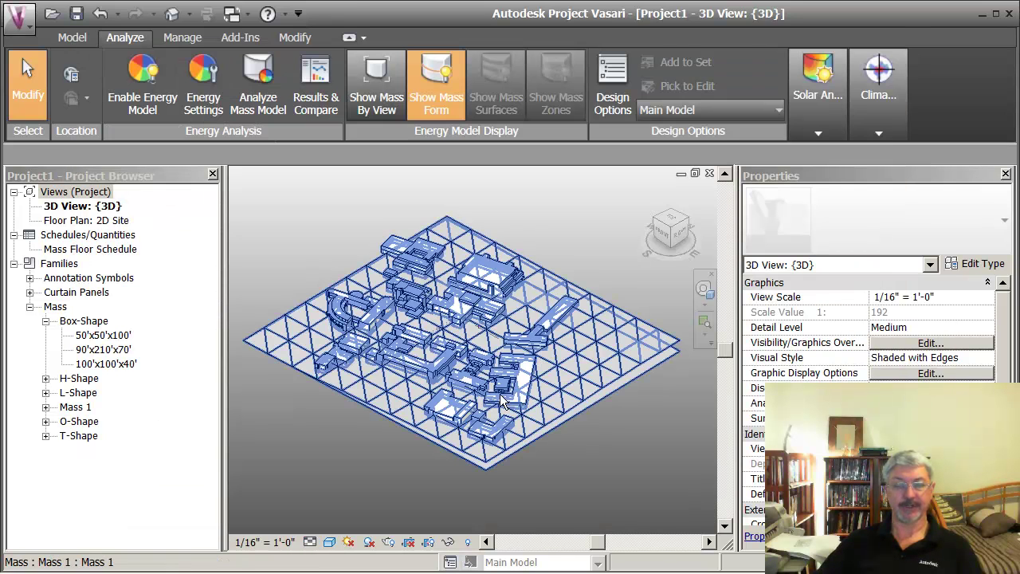
left_click(821, 101)
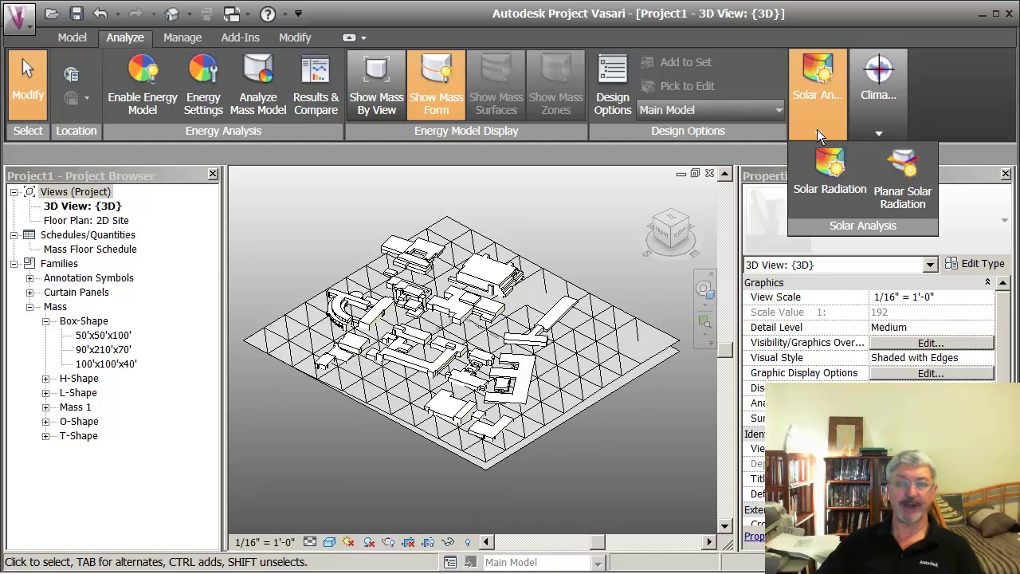
left_click(830, 168)
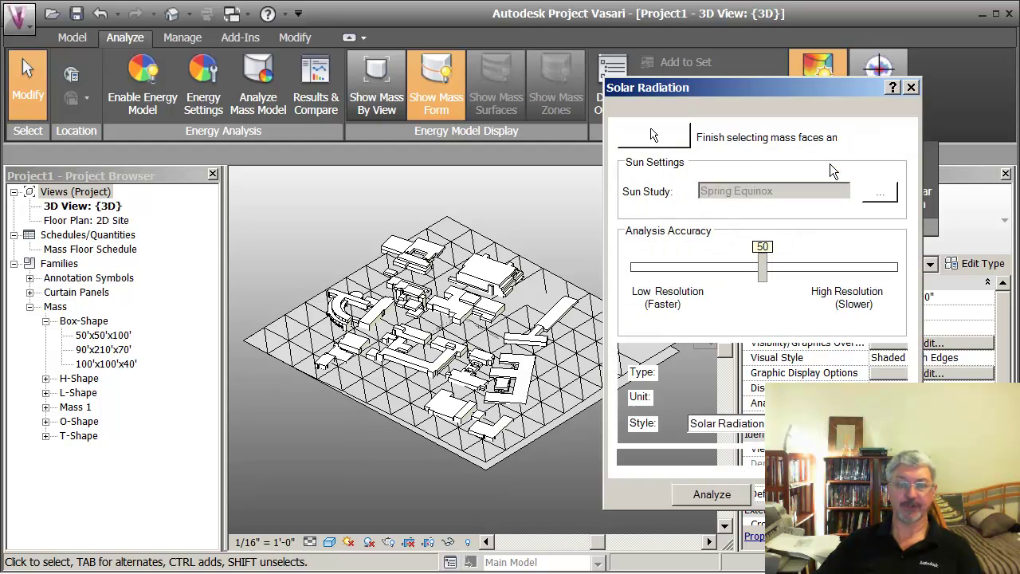
- Set the sun study to Multi-Day One Year Solar Study, sunrise to sunset
left_click(880, 192)
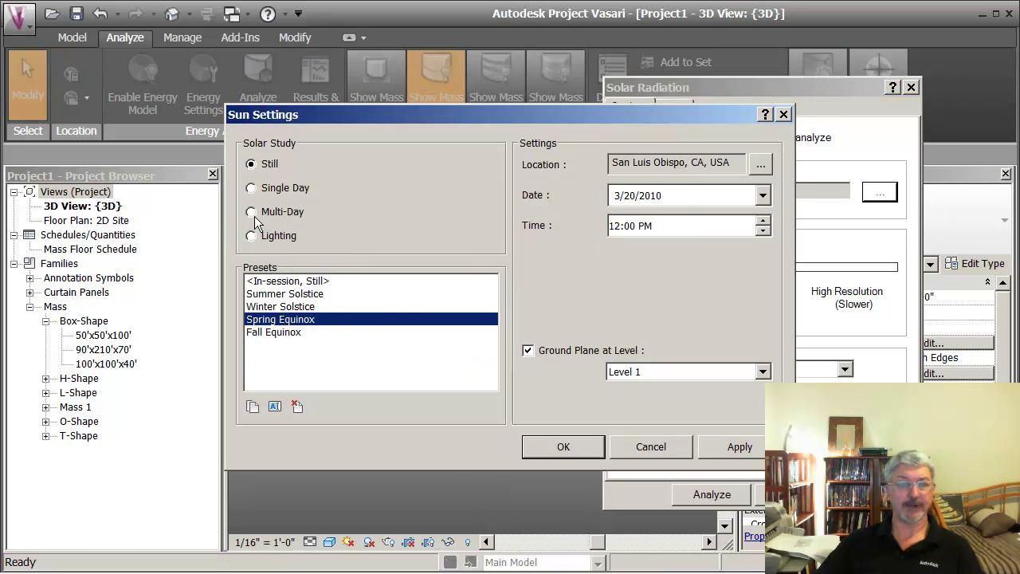
left_click(252, 213)
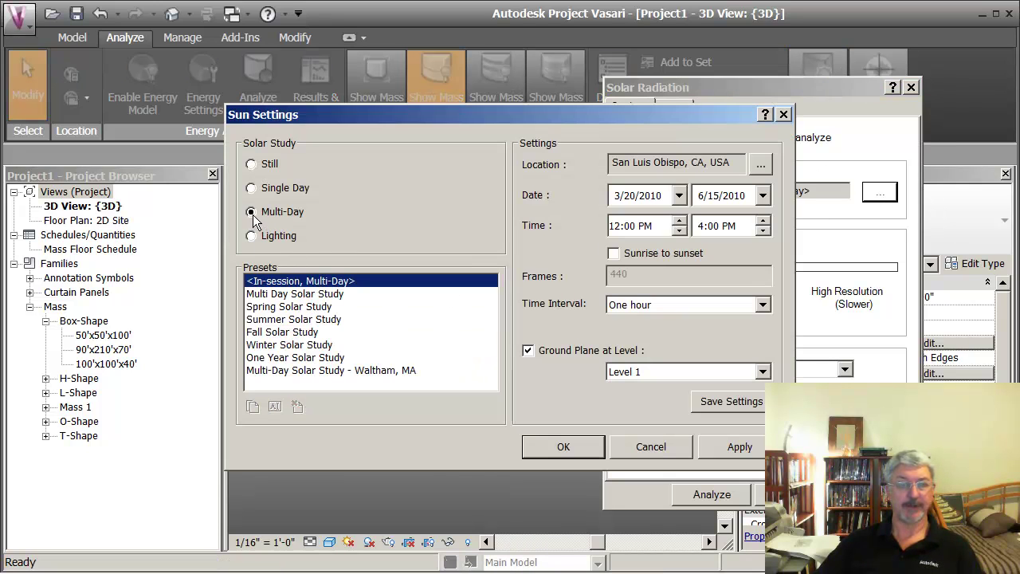
left_click(314, 359)
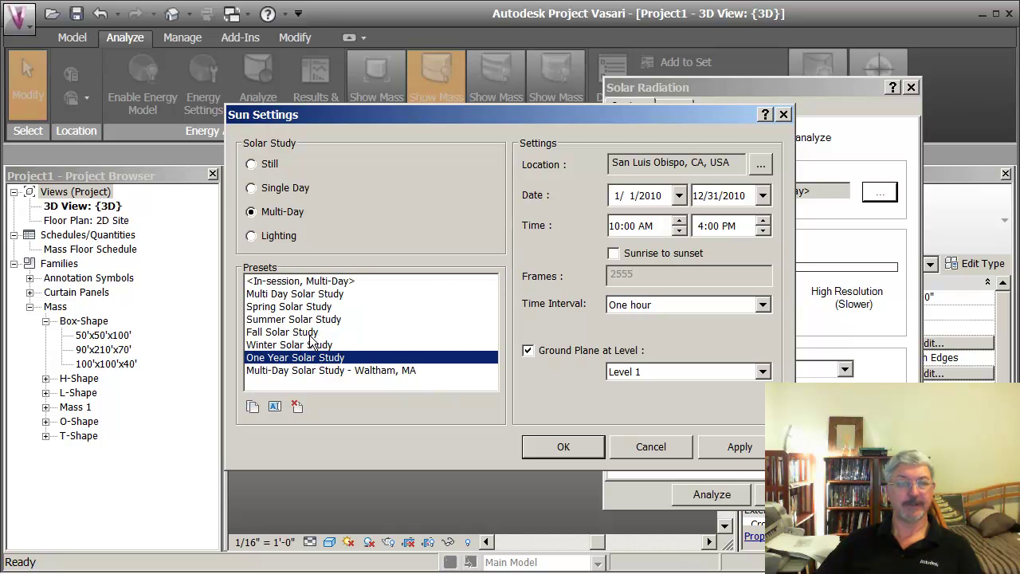
left_click(613, 253)
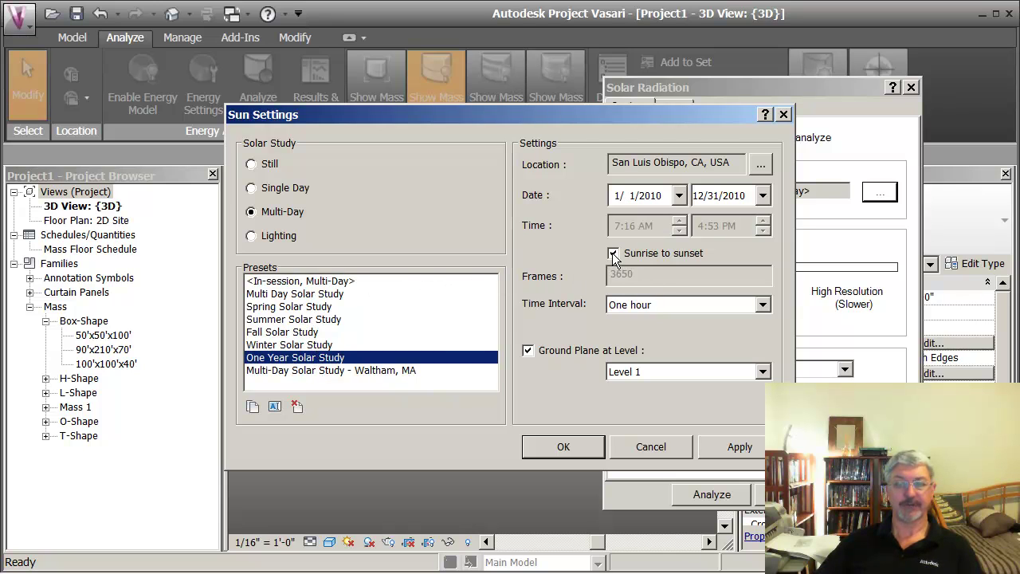
left_click(565, 446)
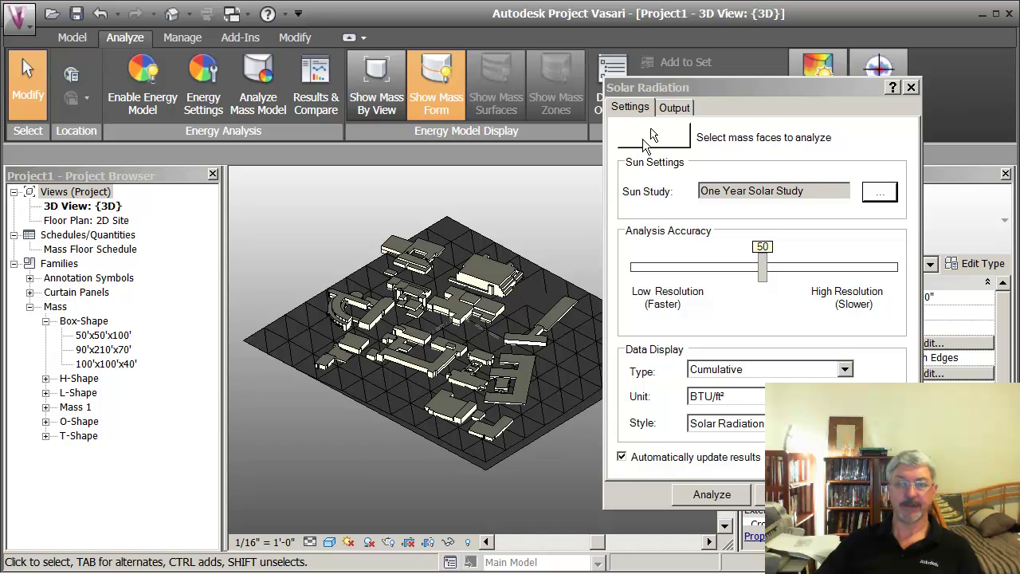
- Window-select the mass faces on the left of the site and run the analysis
left_click(649, 137)
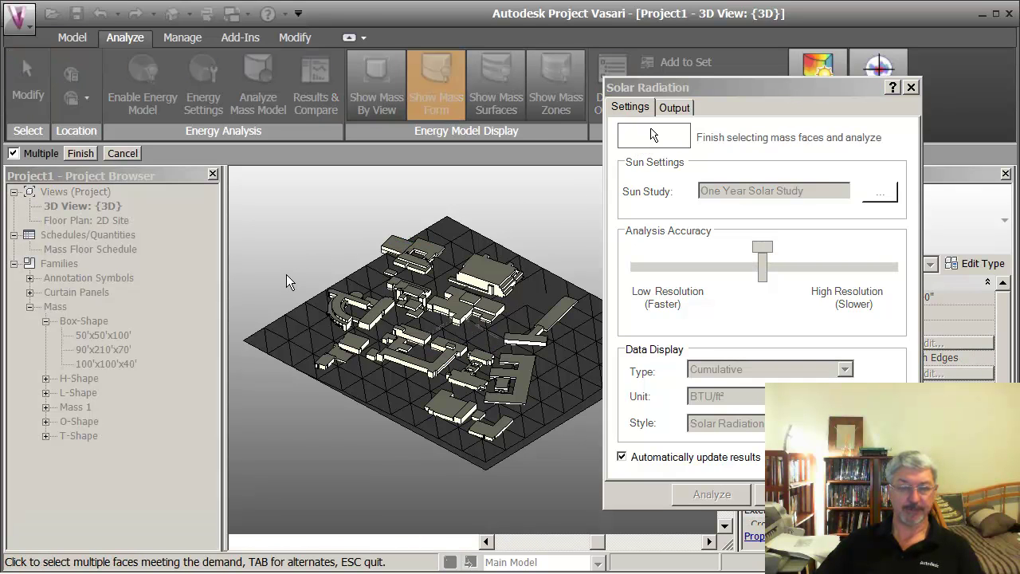
left_click_drag(286, 275, 404, 437)
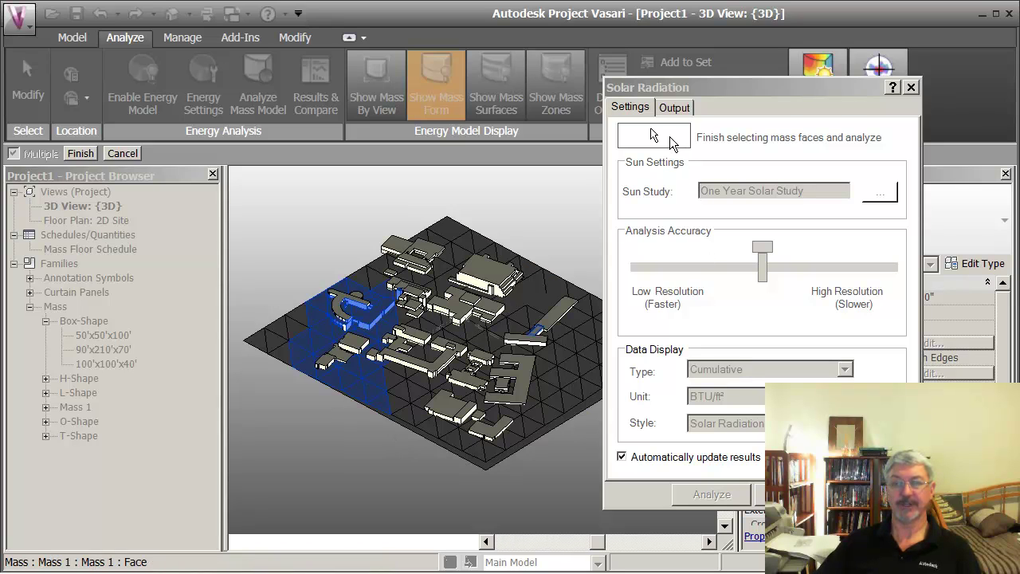
left_click(669, 136)
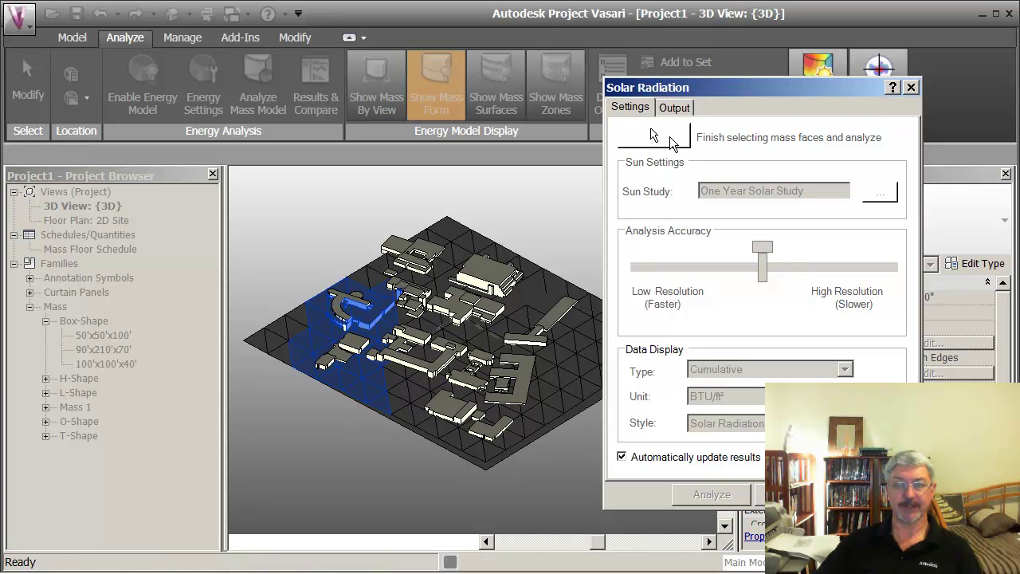